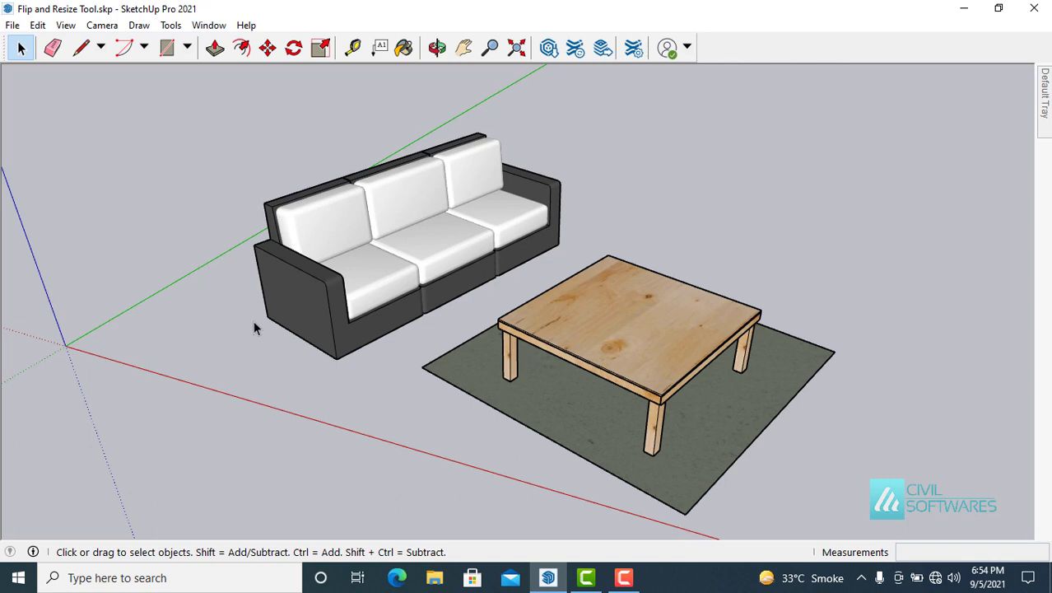
# Step: Flip the sofa along its green axis and back, then flip it upside down along blue
pyautogui.rightClick(349, 221)
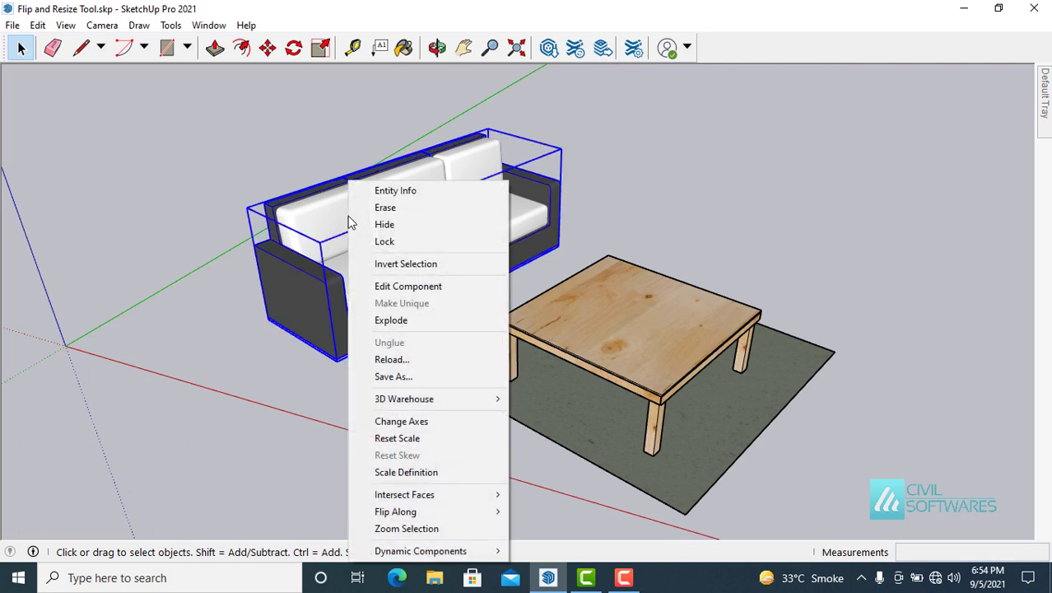
pyautogui.moveTo(396, 512)
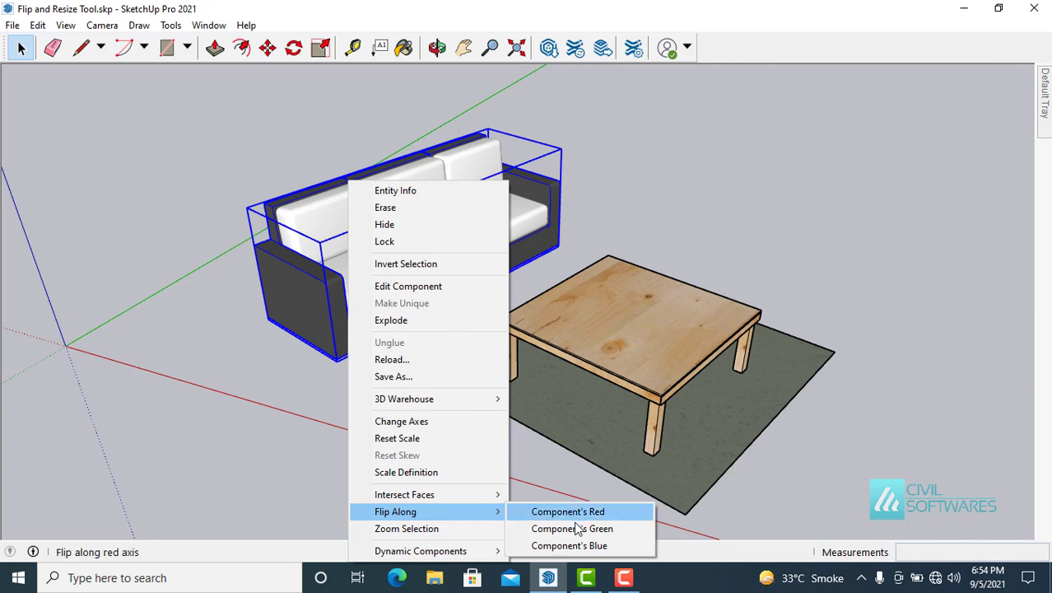
pyautogui.click(577, 532)
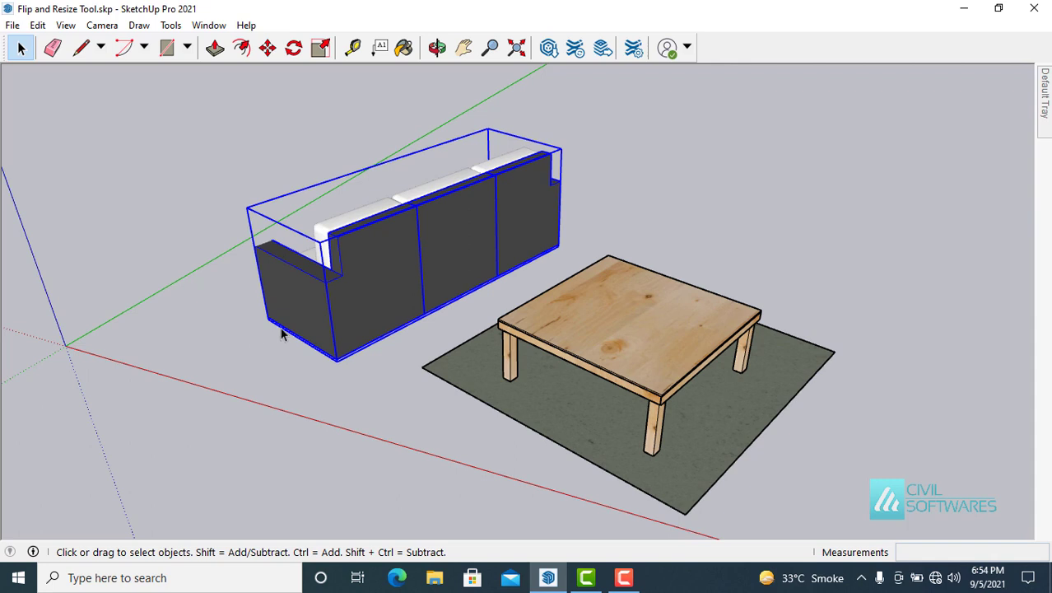
pyautogui.rightClick(294, 298)
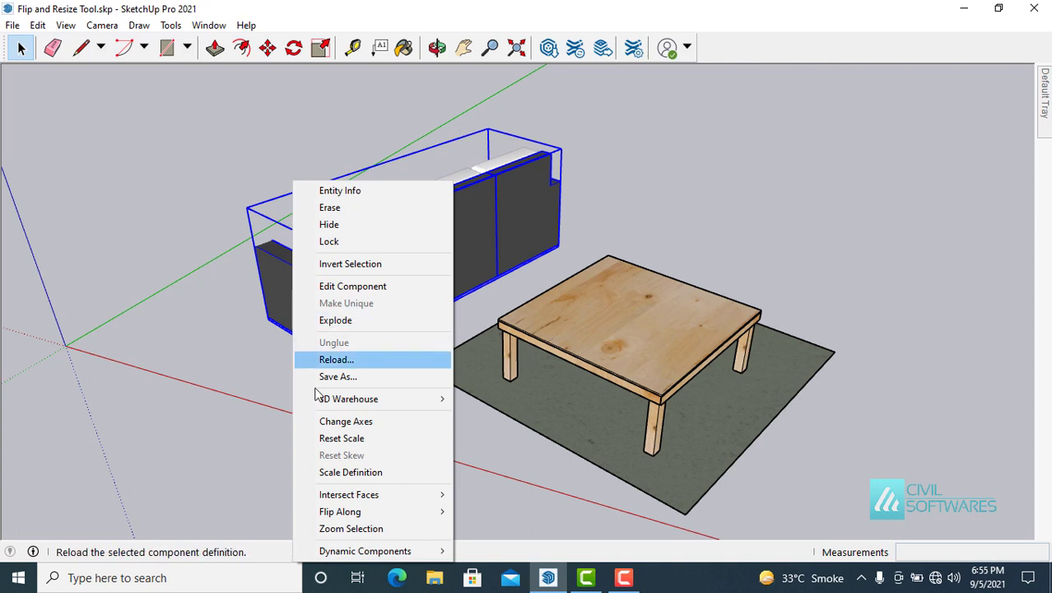
pyautogui.moveTo(340, 511)
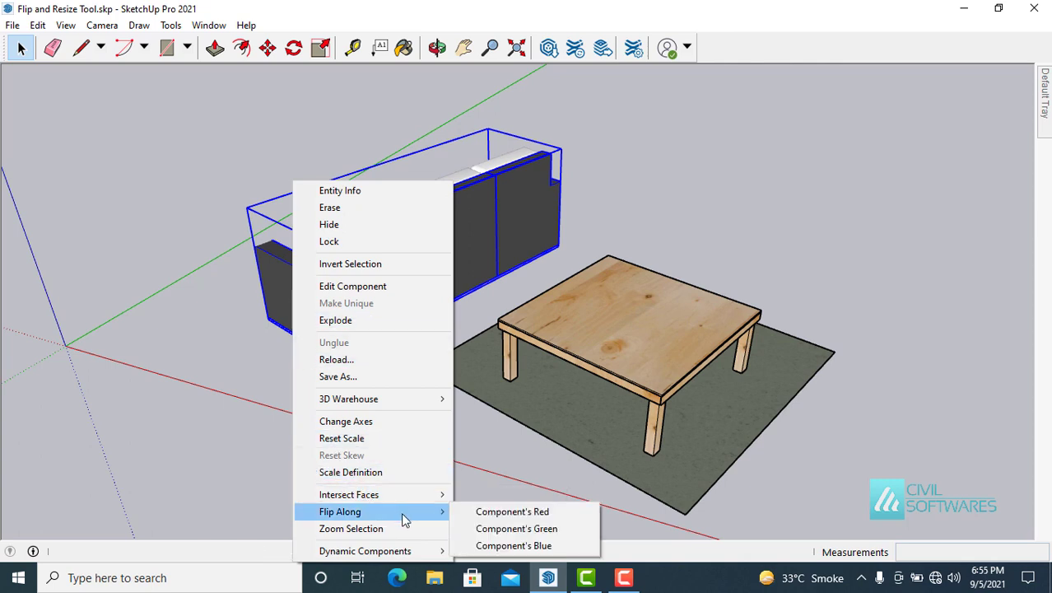
pyautogui.click(524, 530)
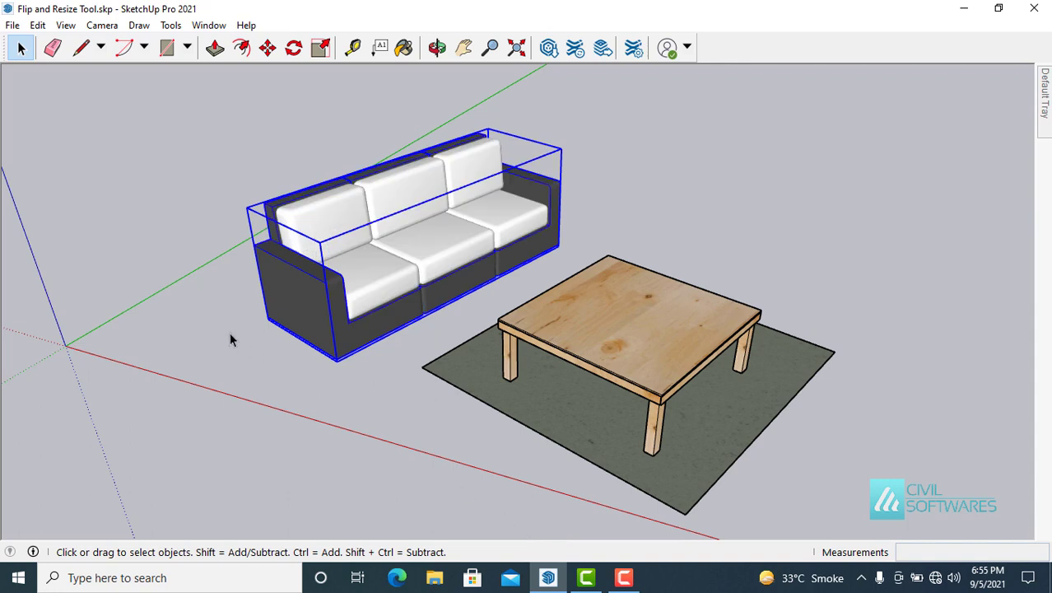
pyautogui.rightClick(277, 288)
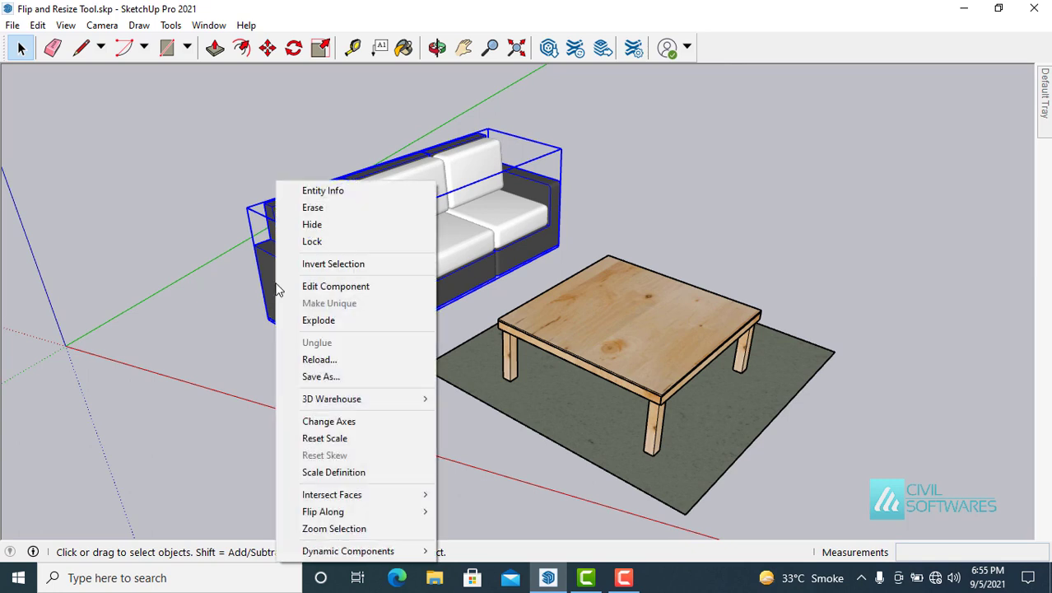
pyautogui.moveTo(322, 512)
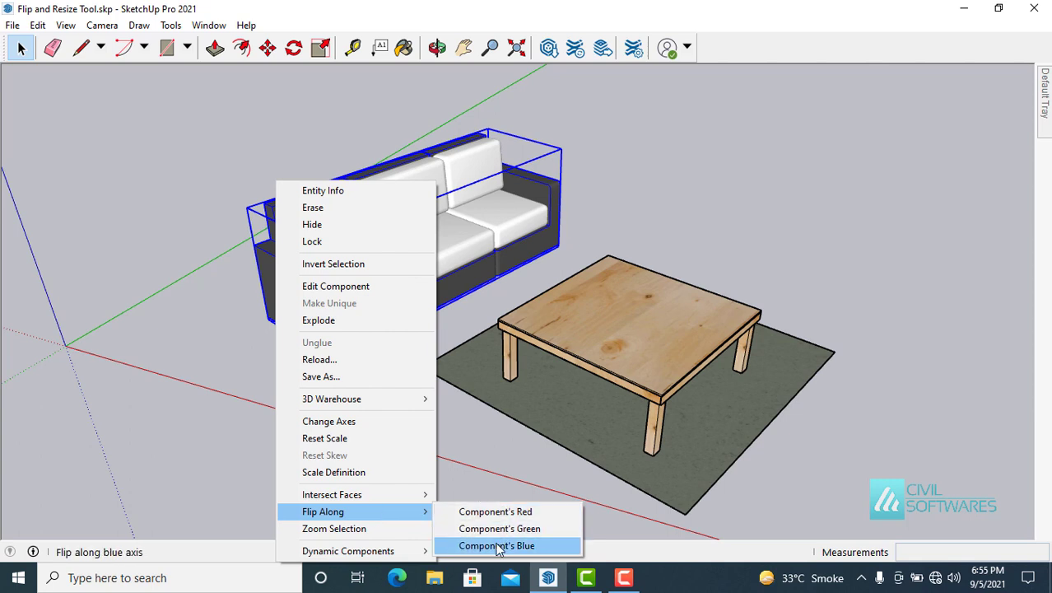
pyautogui.click(497, 547)
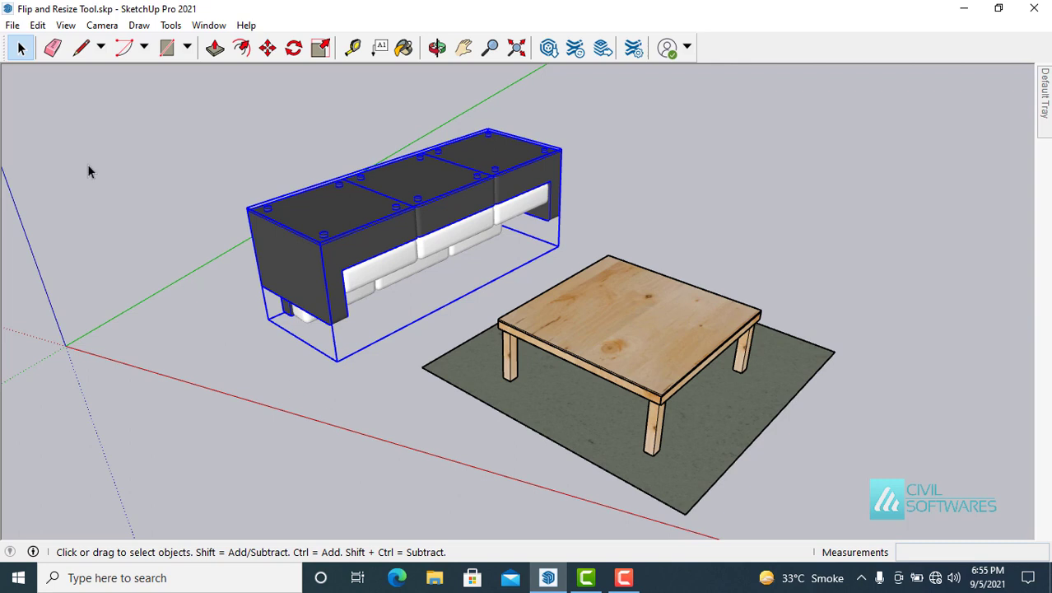
# Step: Undo the sofa's upside-down flip from the Edit menu and deselect it
pyautogui.click(35, 26)
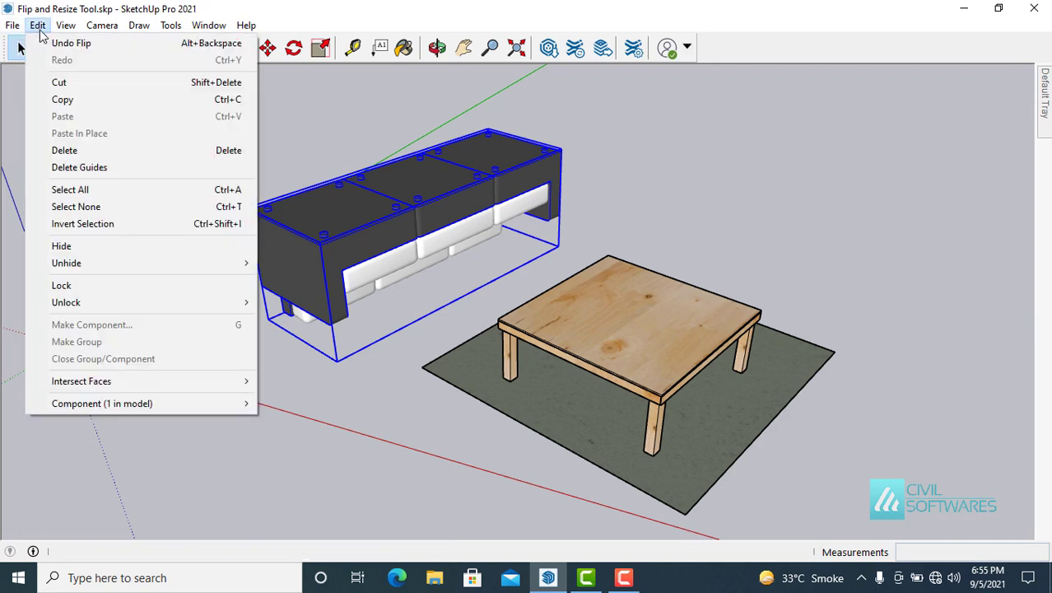
pyautogui.click(54, 42)
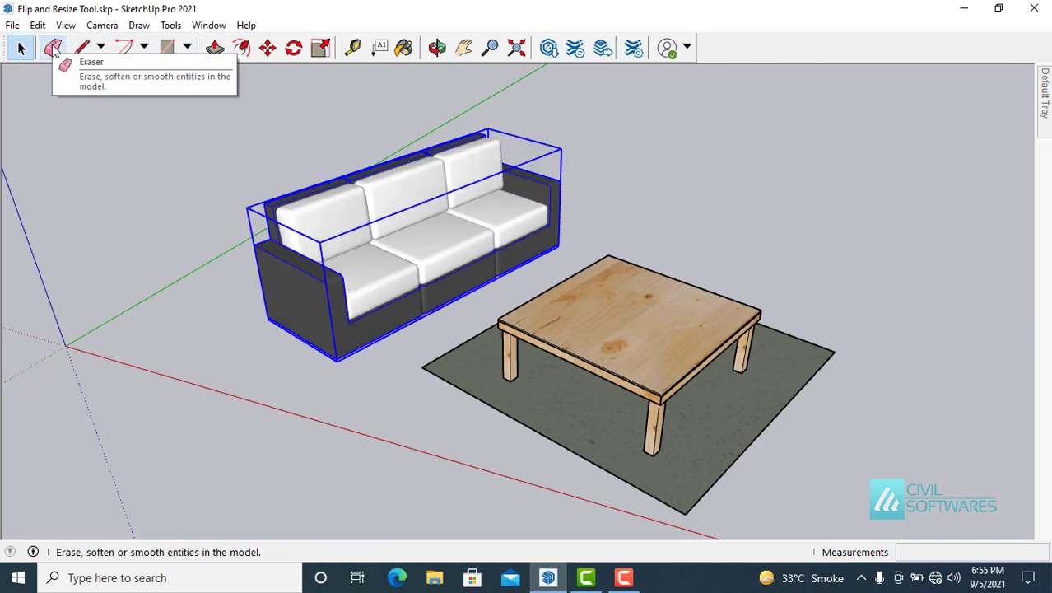
pyautogui.click(205, 322)
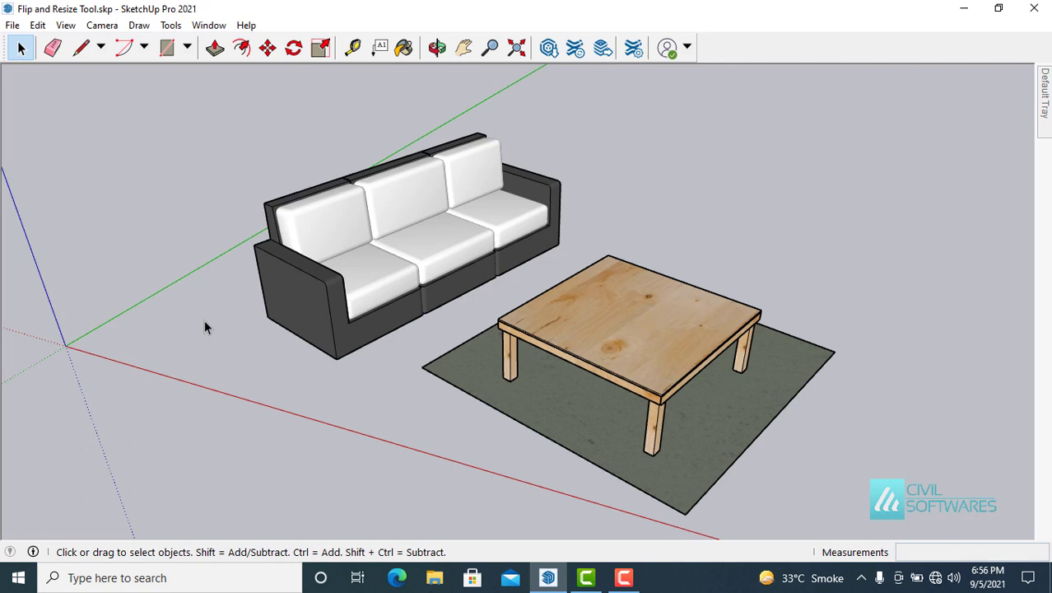
# Step: Select the sofa, trial-stretch it along the red axis with Scale, then cancel with Esc
pyautogui.click(280, 307)
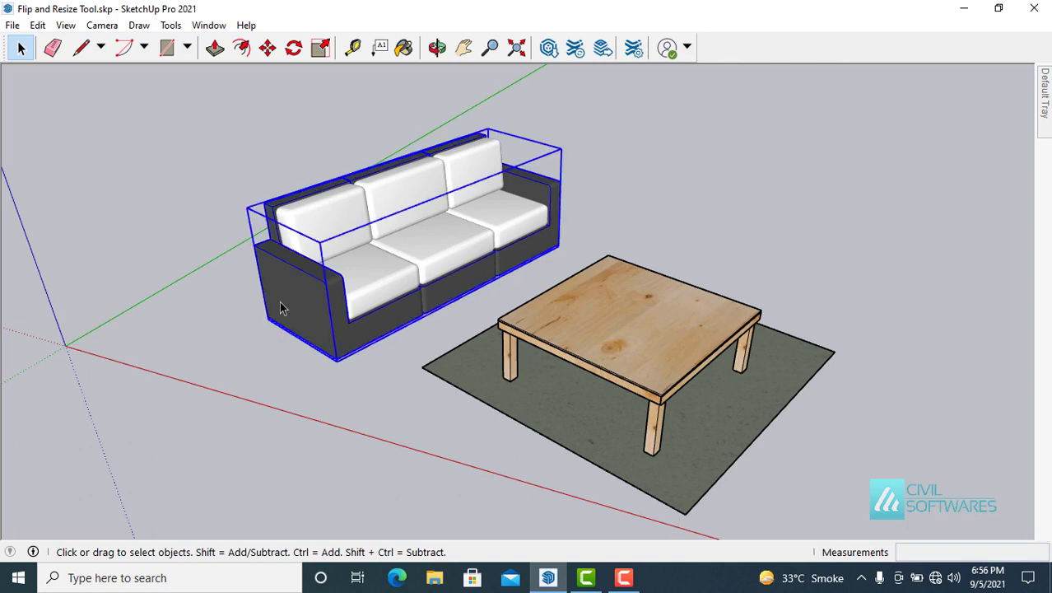
pyautogui.click(319, 50)
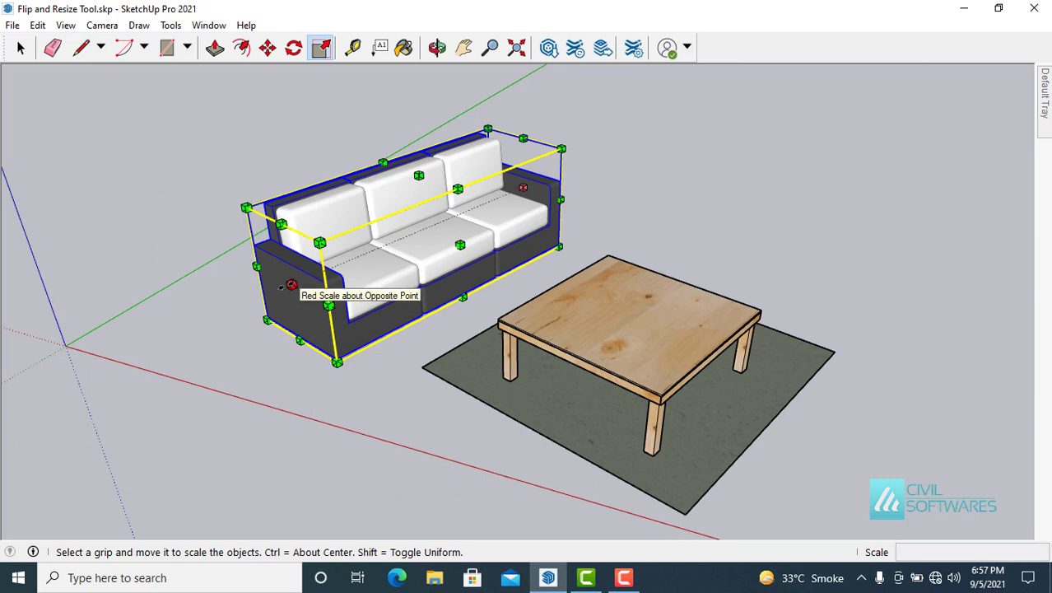
pyautogui.moveTo(290, 284)
pyautogui.mouseDown()
pyautogui.moveTo(345, 264)
pyautogui.moveTo(244, 306)
pyautogui.mouseUp()
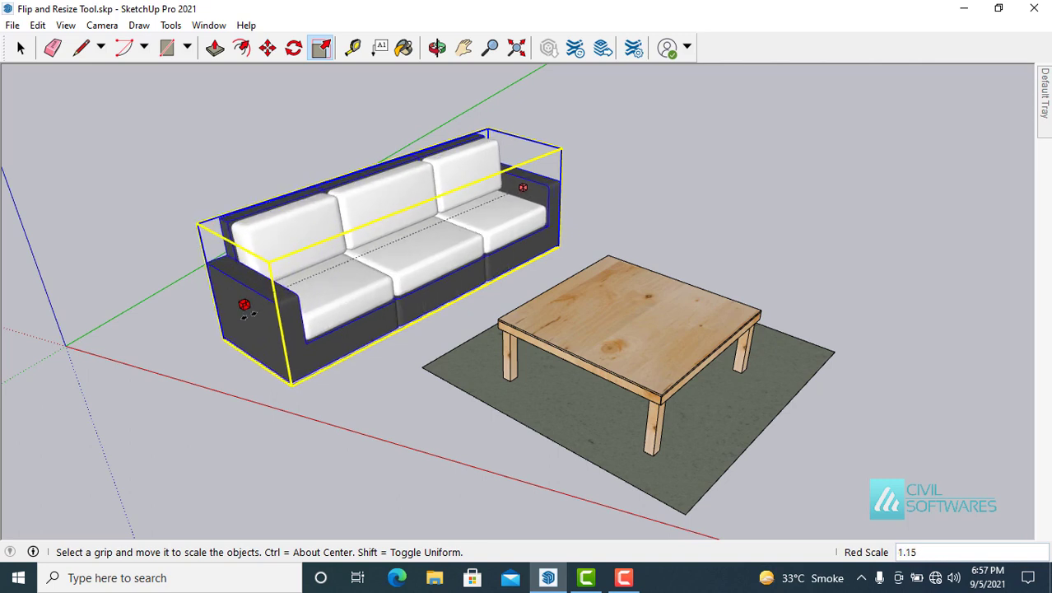
pyautogui.moveTo(243, 306)
pyautogui.mouseDown()
pyautogui.moveTo(291, 285)
pyautogui.moveTo(310, 300)
pyautogui.mouseUp()
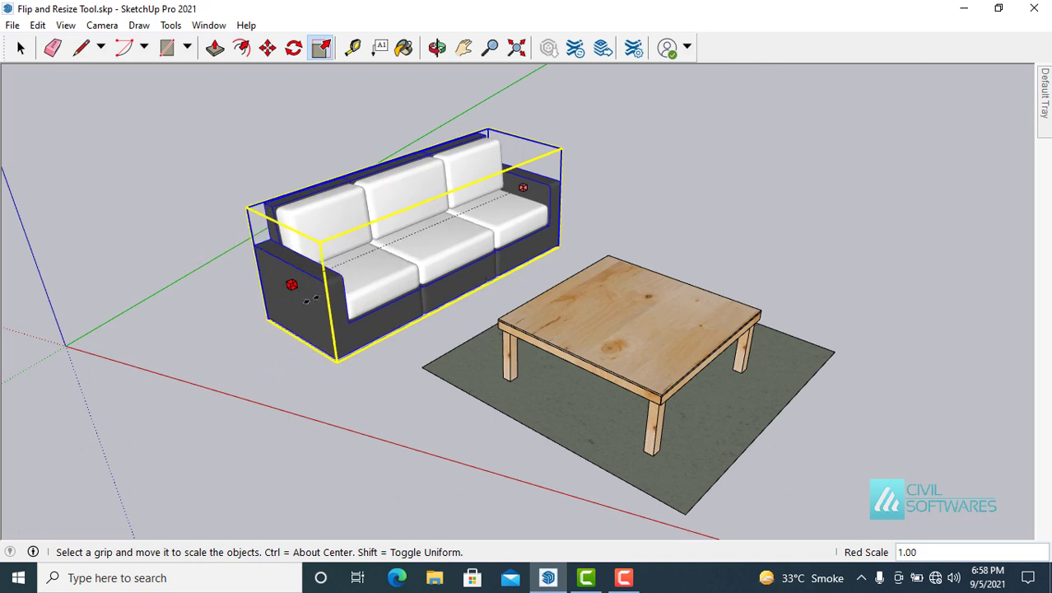
pyautogui.moveTo(310, 299); pyautogui.dragTo(256, 316)
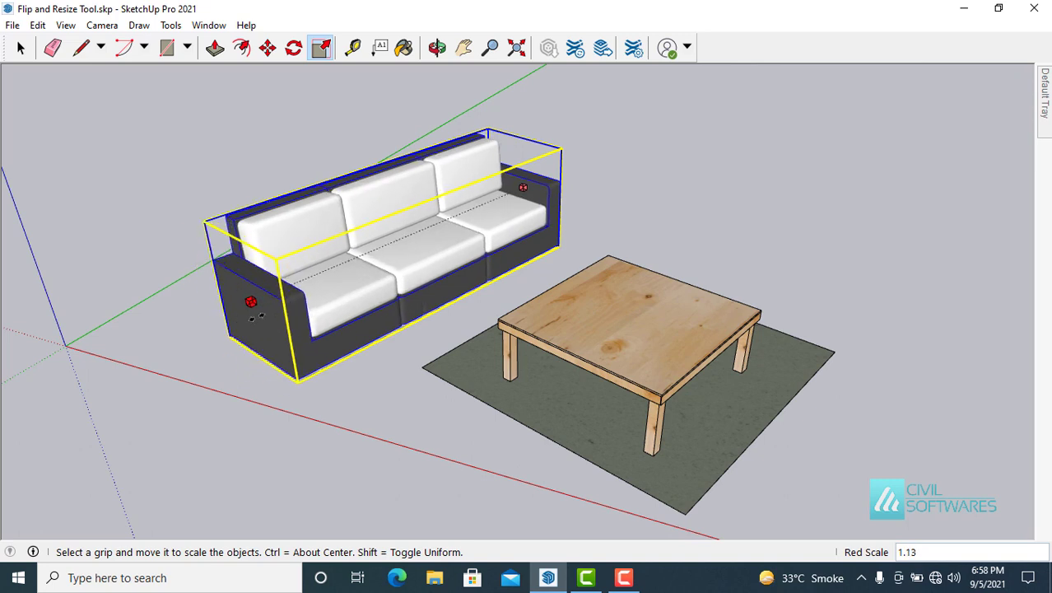
pyautogui.press('Escape')
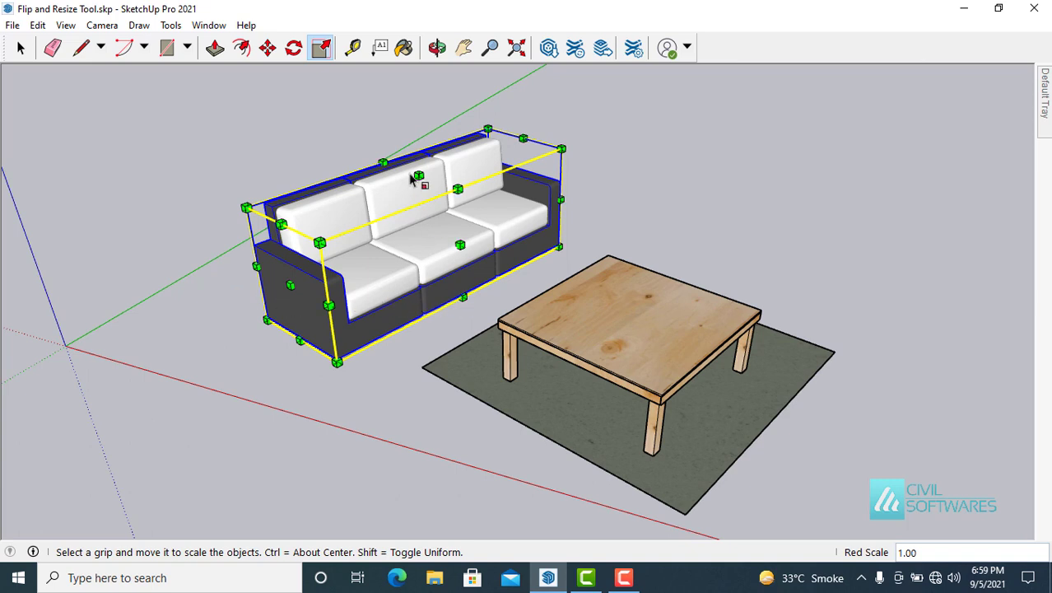
# Step: Scale the sofa's height by a negative value, then enter 1 so it stands upright
pyautogui.moveTo(426, 282); pyautogui.dragTo(425, 264)
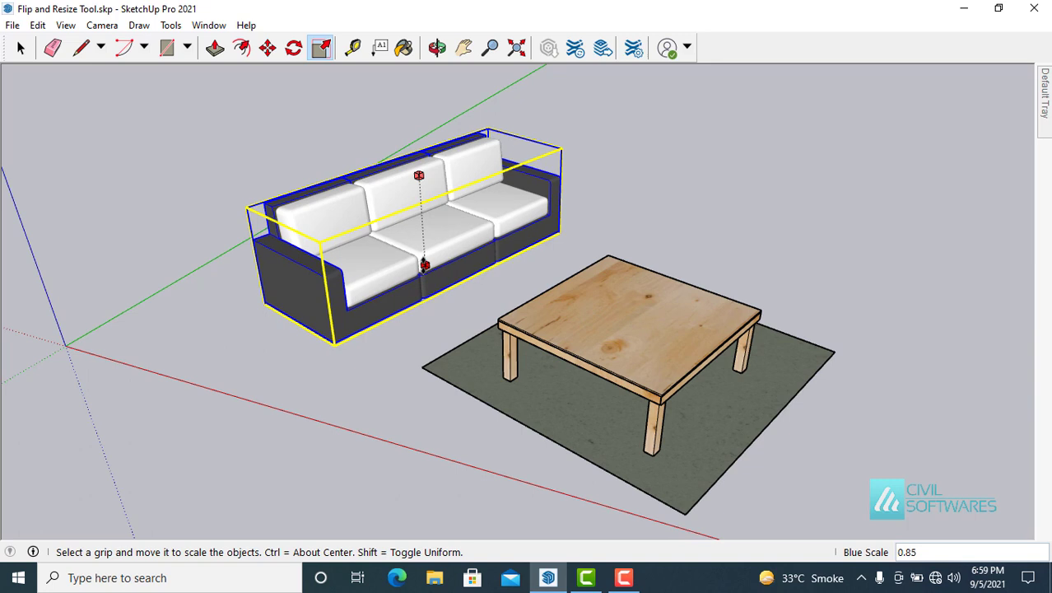
pyautogui.write('-1')
pyautogui.press('Return')
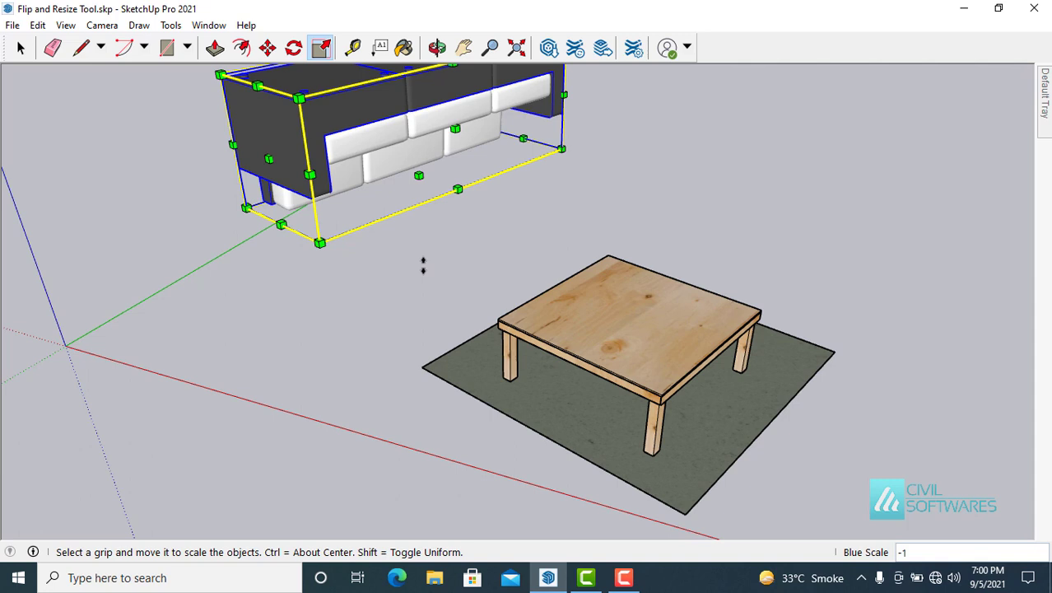
pyautogui.write('1')
pyautogui.press('Return')
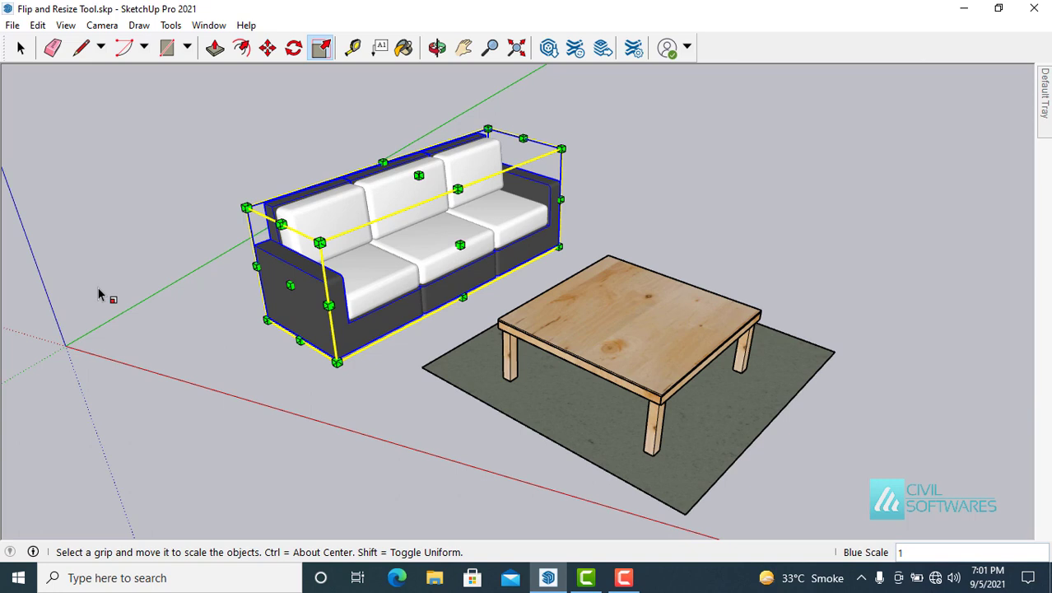
# Step: Select the coffee table with Scale and drag its top grip upward to stretch it taller
pyautogui.press('space')
pyautogui.click(173, 225)
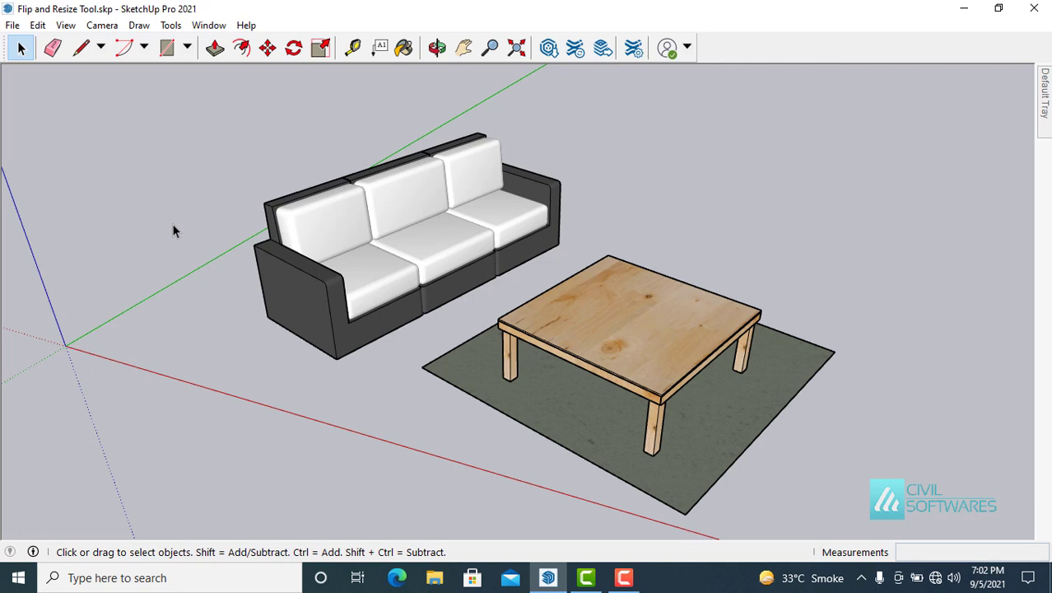
pyautogui.click(321, 49)
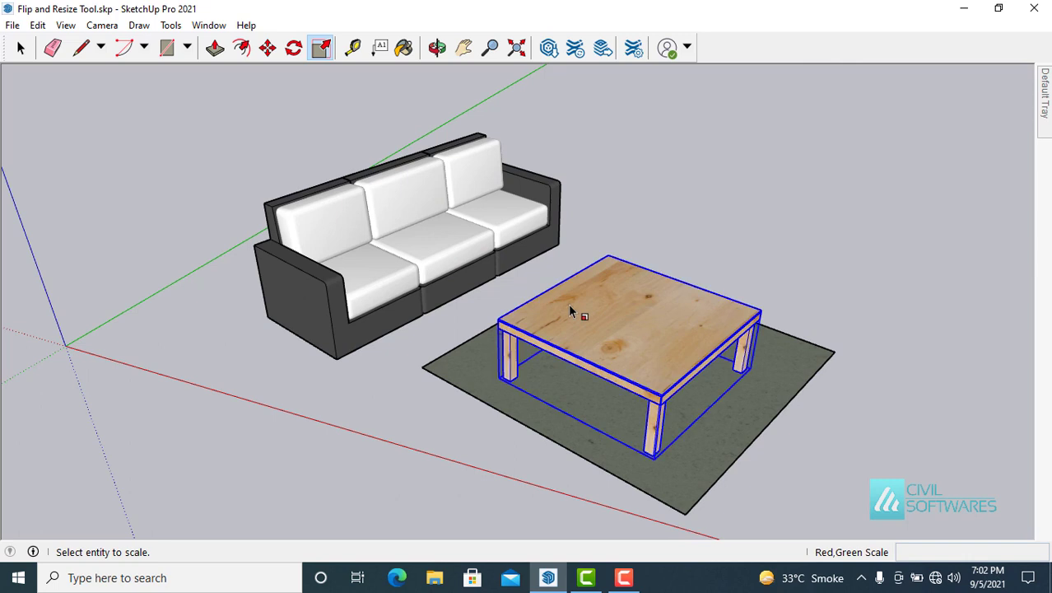
pyautogui.click(617, 327)
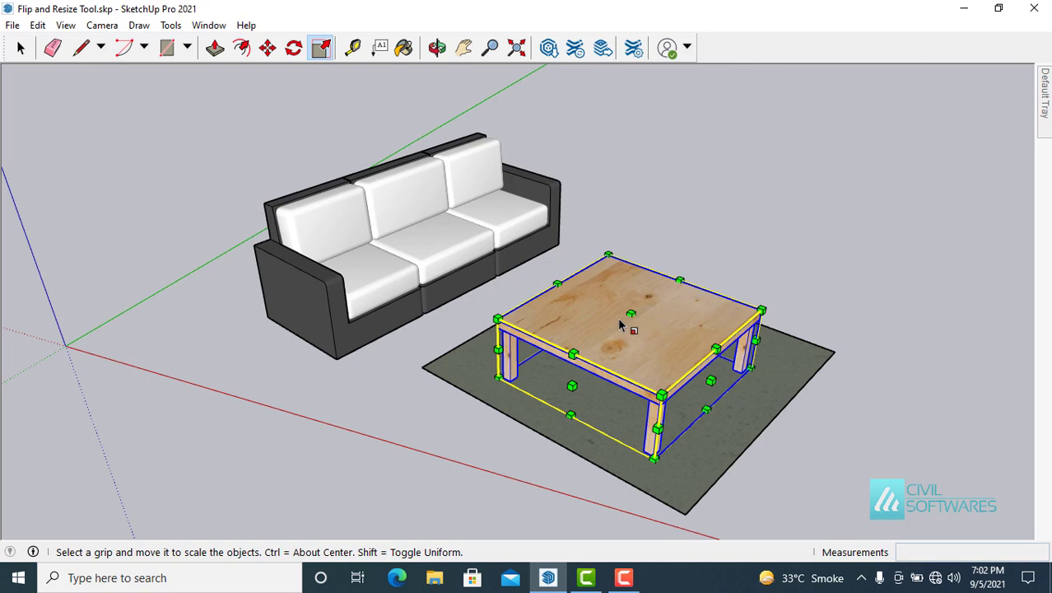
pyautogui.click(631, 314)
pyautogui.moveTo(630, 313); pyautogui.dragTo(629, 137)
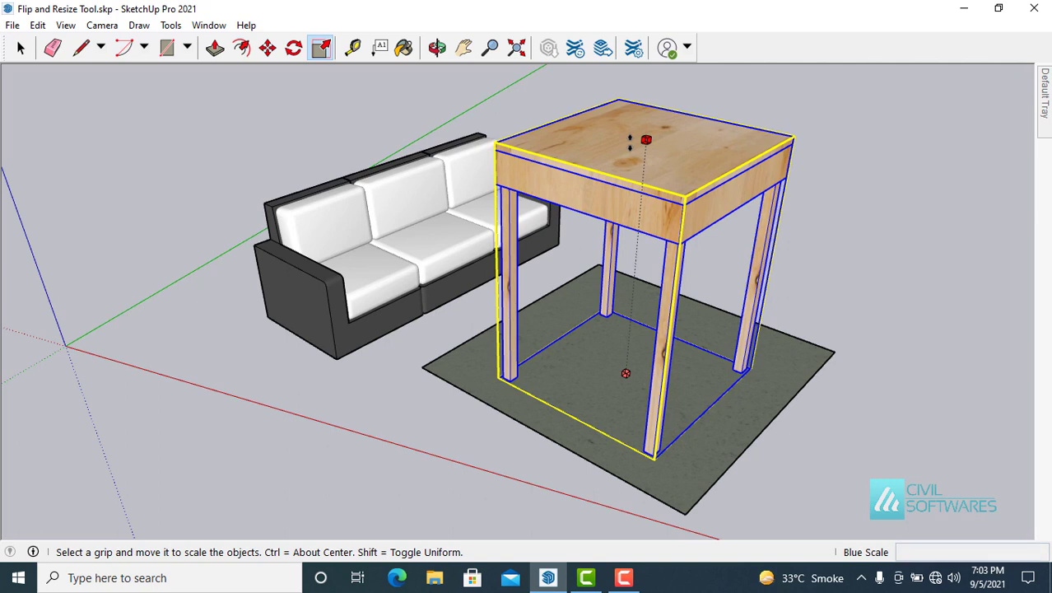
# Step: Cancel the table's height stretch, lengthen it to 1.5 along green, then return it to 1.00
pyautogui.press('Escape')
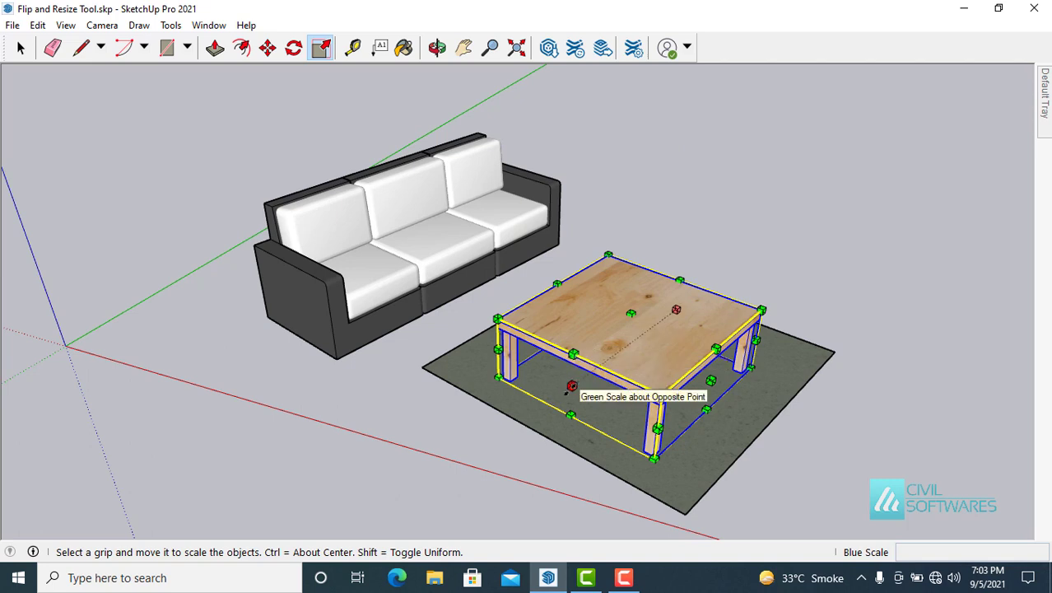
pyautogui.moveTo(566, 392)
pyautogui.mouseDown()
pyautogui.moveTo(473, 442)
pyautogui.moveTo(445, 472)
pyautogui.moveTo(817, 205)
pyautogui.moveTo(526, 433)
pyautogui.moveTo(429, 464)
pyautogui.moveTo(486, 438)
pyautogui.mouseUp()
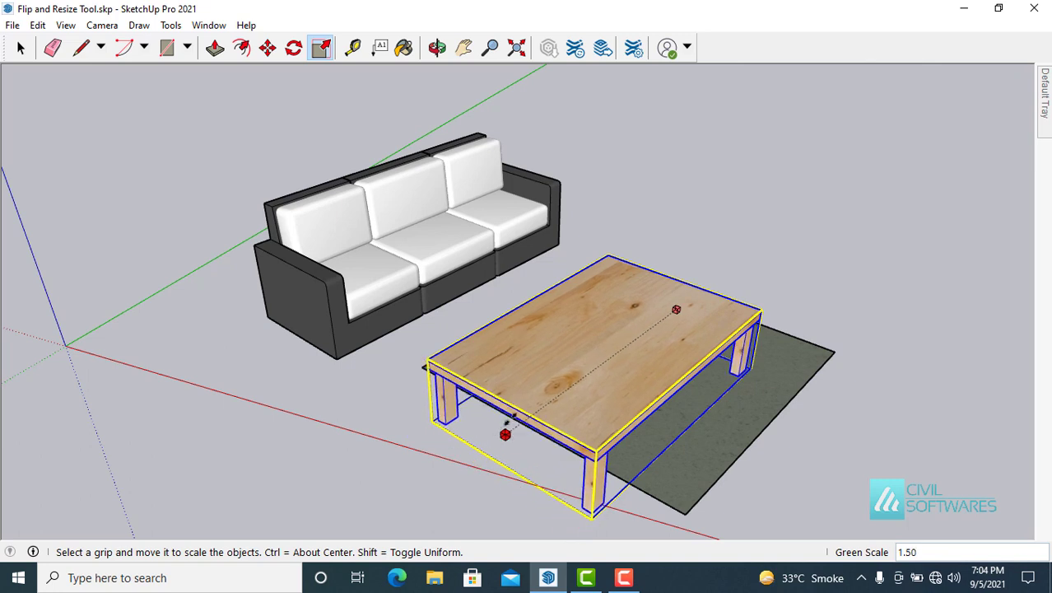
pyautogui.moveTo(524, 409); pyautogui.dragTo(557, 396)
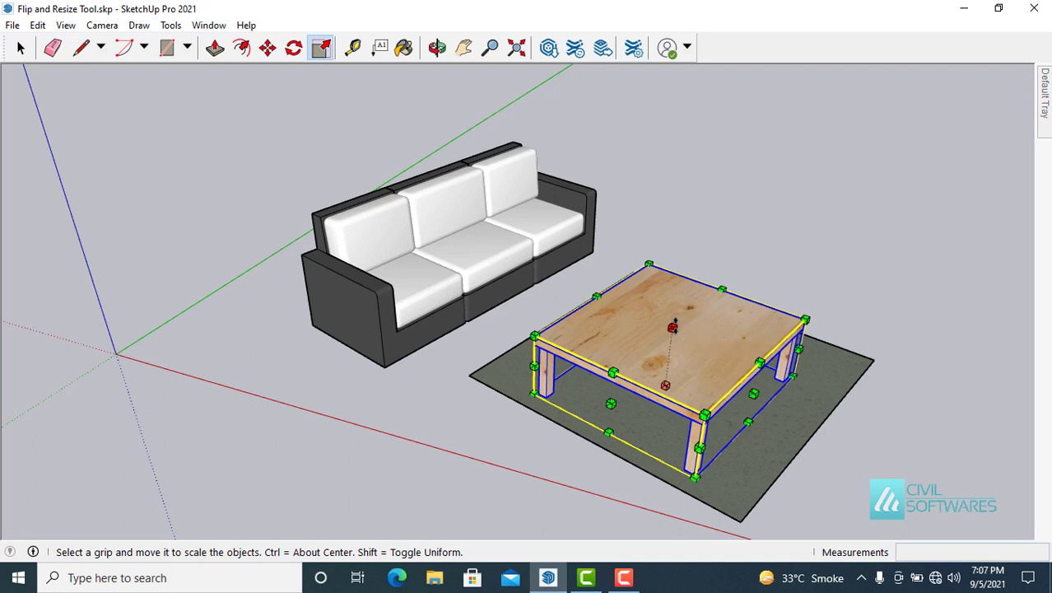
# Step: Stretch the table's top grip upward, then set its height to 6 feet and 5 feet
pyautogui.moveTo(673, 325); pyautogui.dragTo(675, 294)
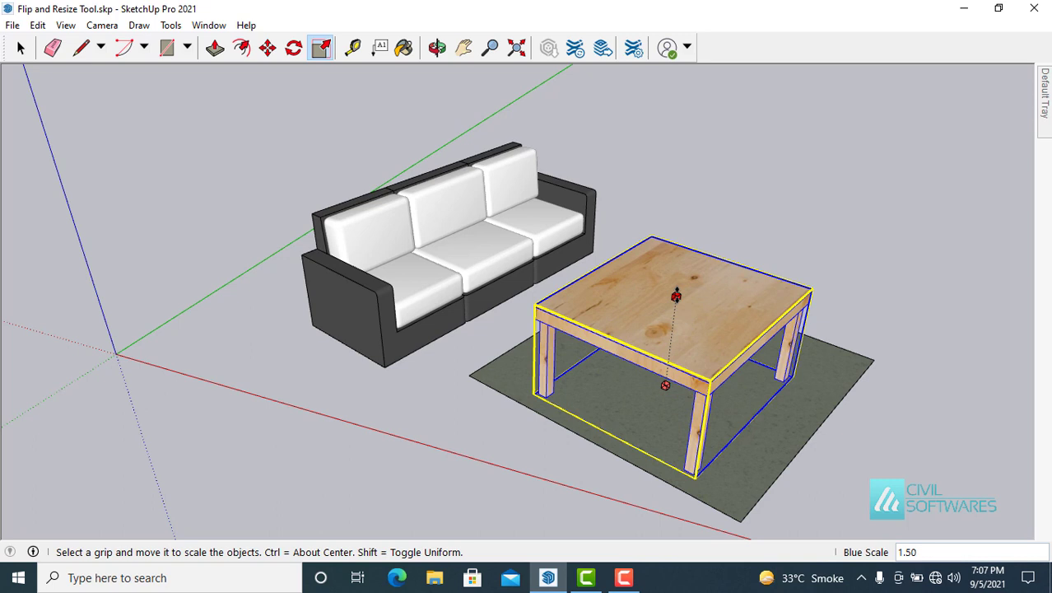
pyautogui.click(676, 295)
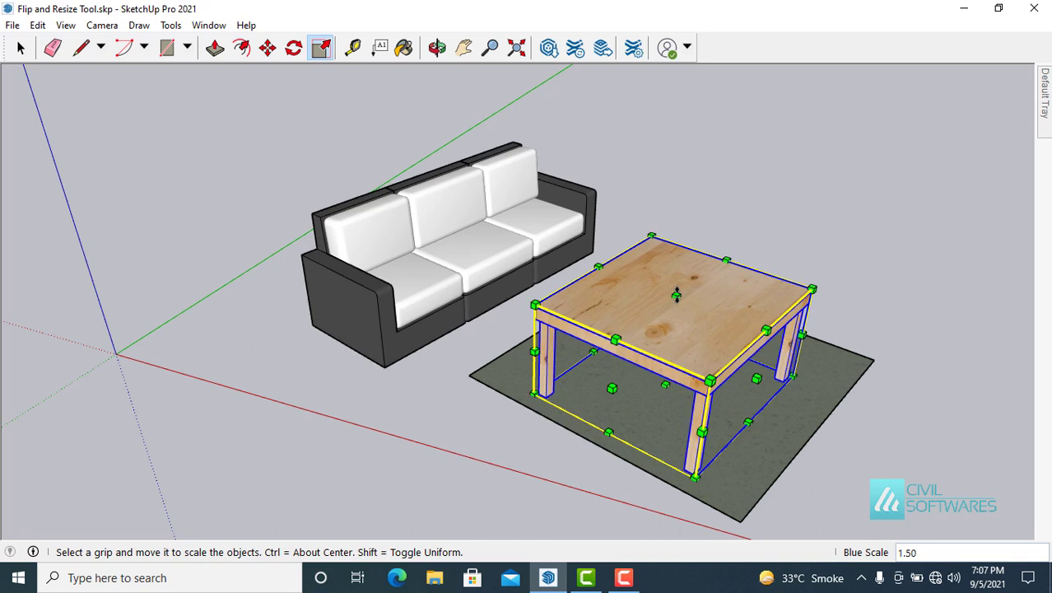
pyautogui.write('6')
pyautogui.press('Return')
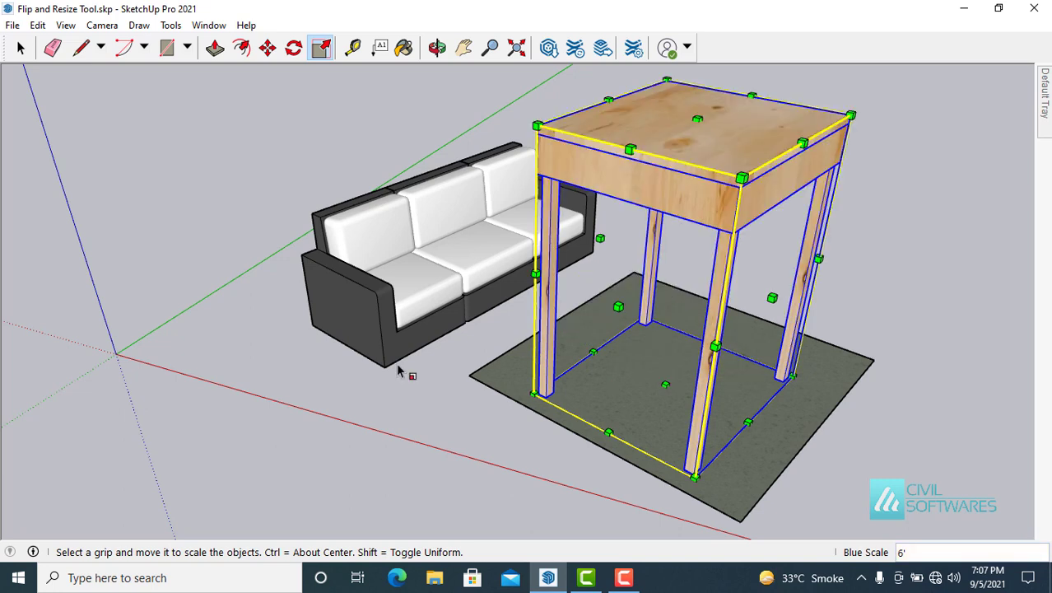
pyautogui.write('5')
pyautogui.press('Return')
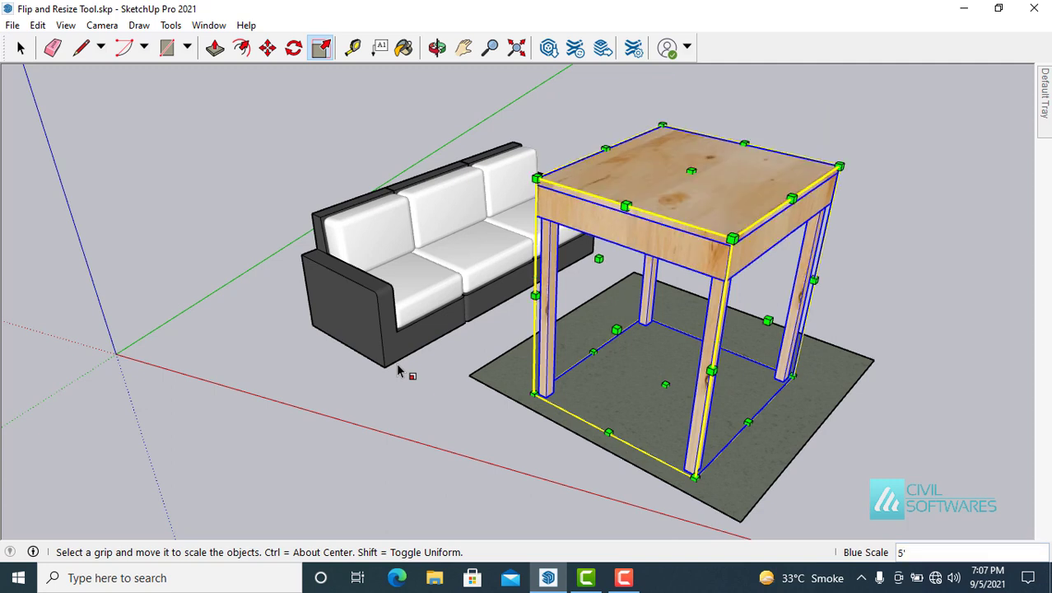
# Step: Step the table's height down to 4, 3 and 2 feet, then enter 1
pyautogui.write("4'")
pyautogui.press('Return')
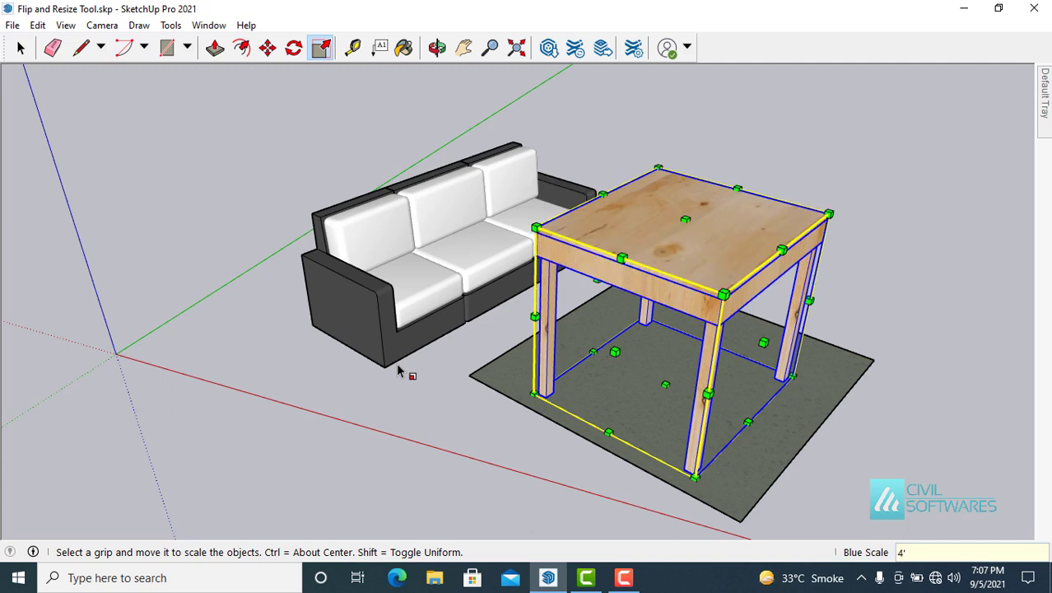
pyautogui.write('3')
pyautogui.press('Return')
pyautogui.write('2')
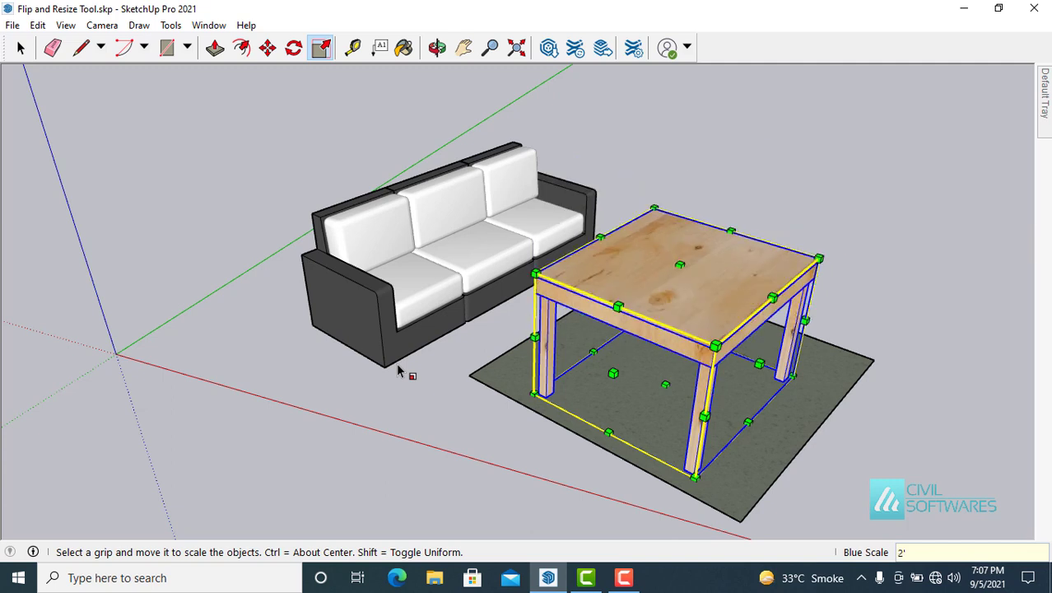
pyautogui.press('Return')
pyautogui.write('1')
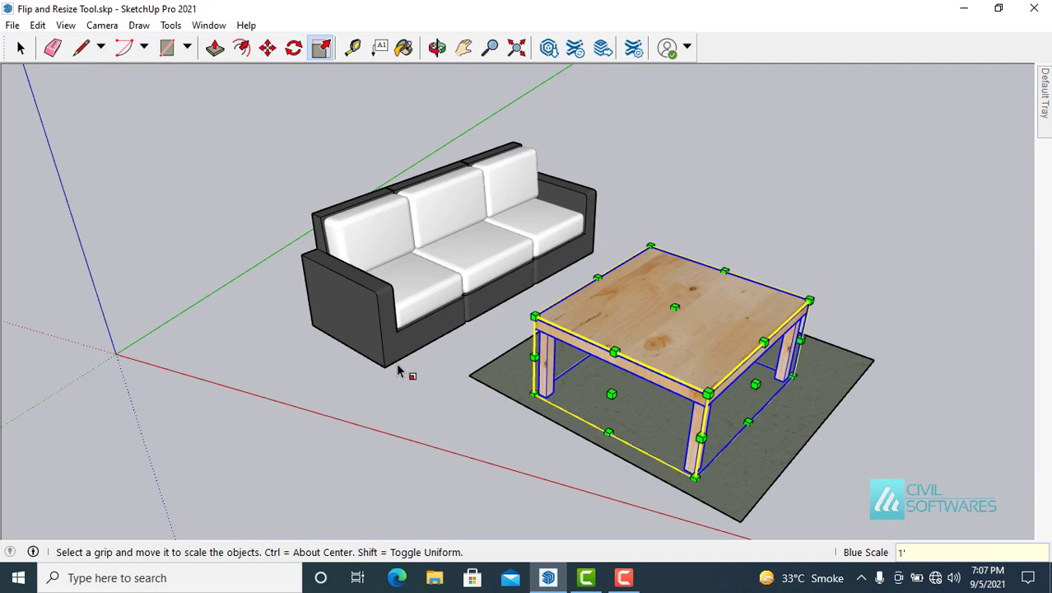